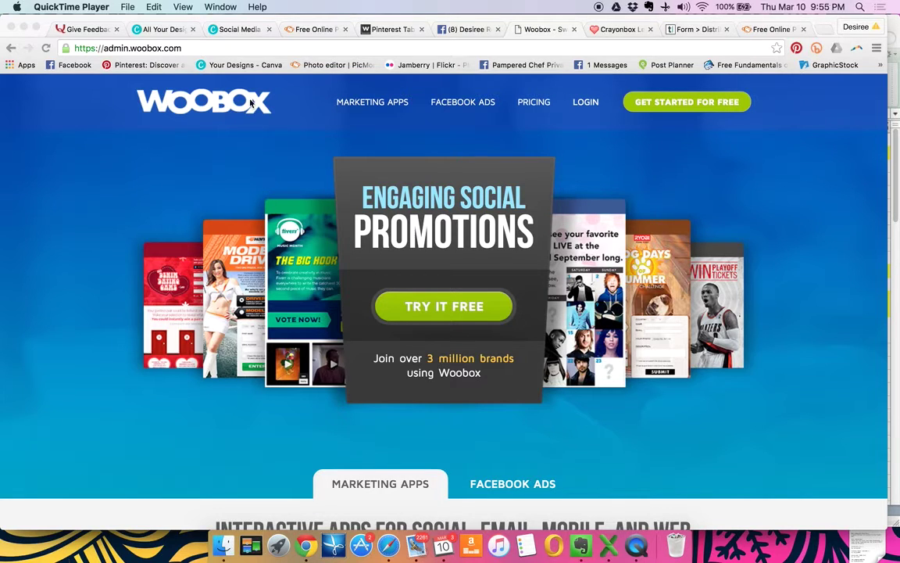
Load woobox.com and log in through the Facebook account.
click(219, 46)
text(woobo)
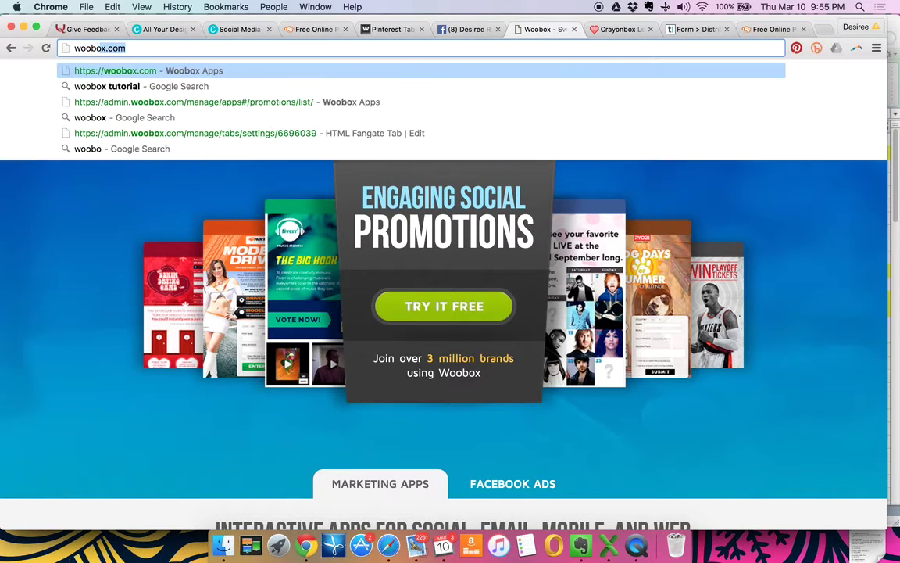
key(Return)
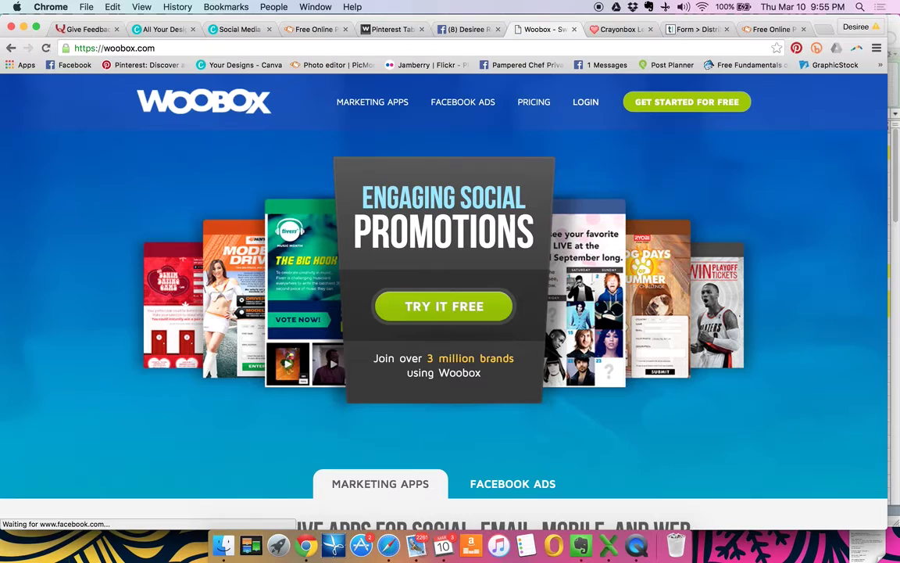
click(586, 103)
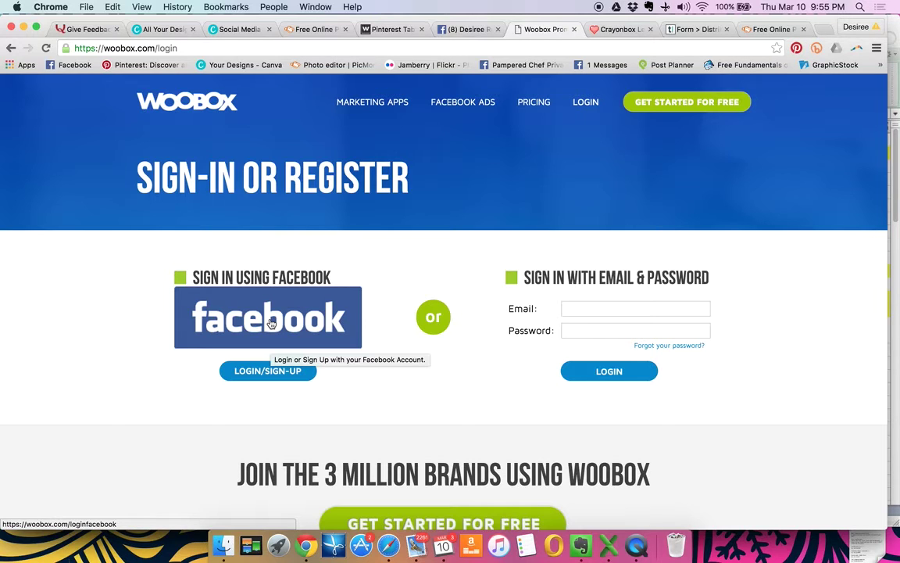
click(272, 322)
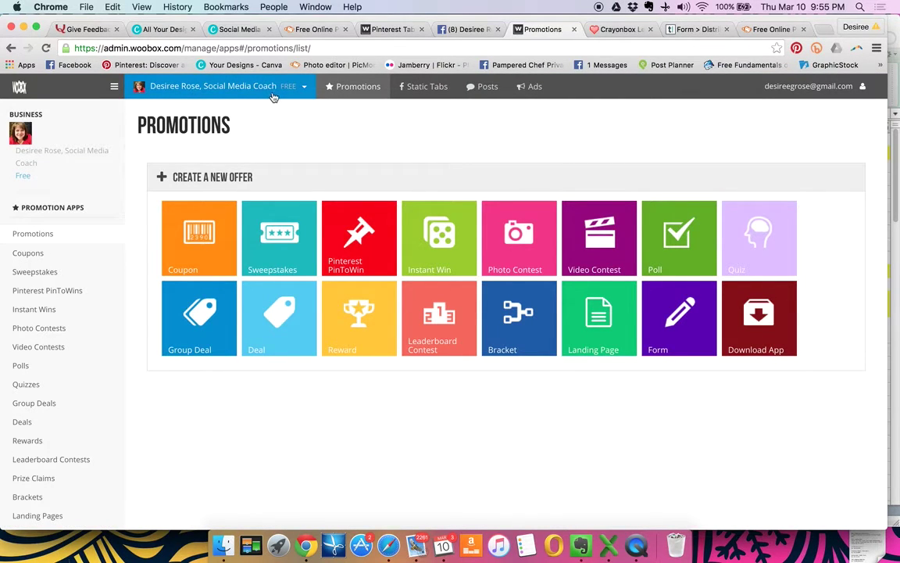
Create a new Pinterest static tab, then move to the Typeform share page.
click(421, 96)
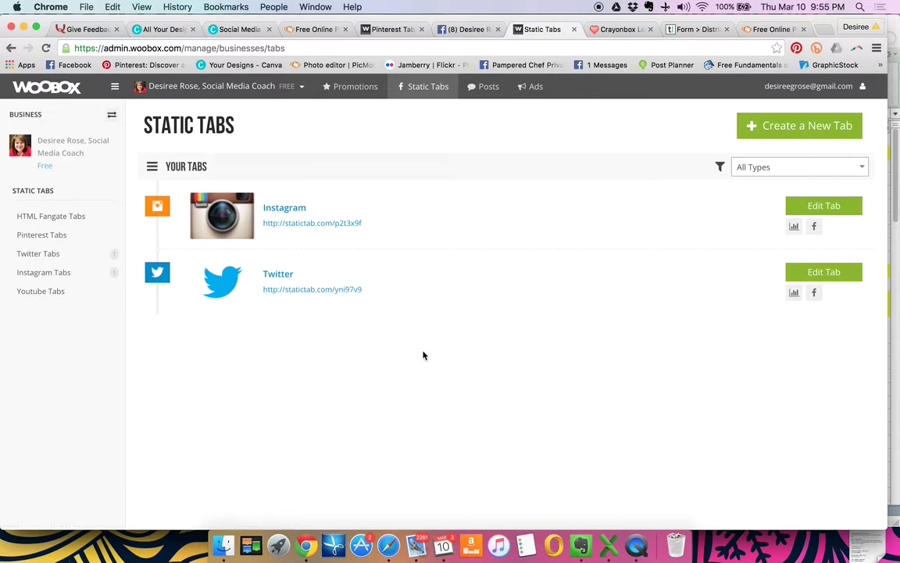
click(770, 125)
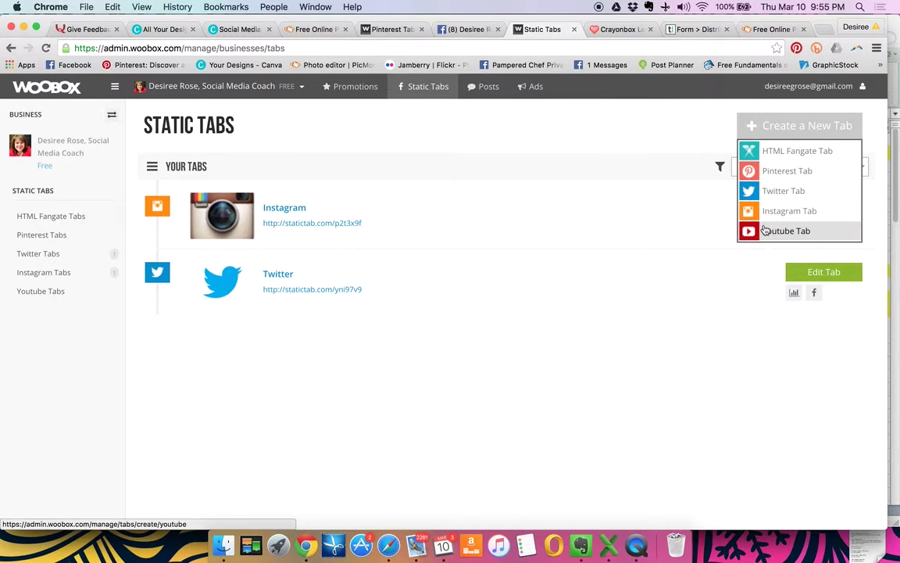
click(766, 175)
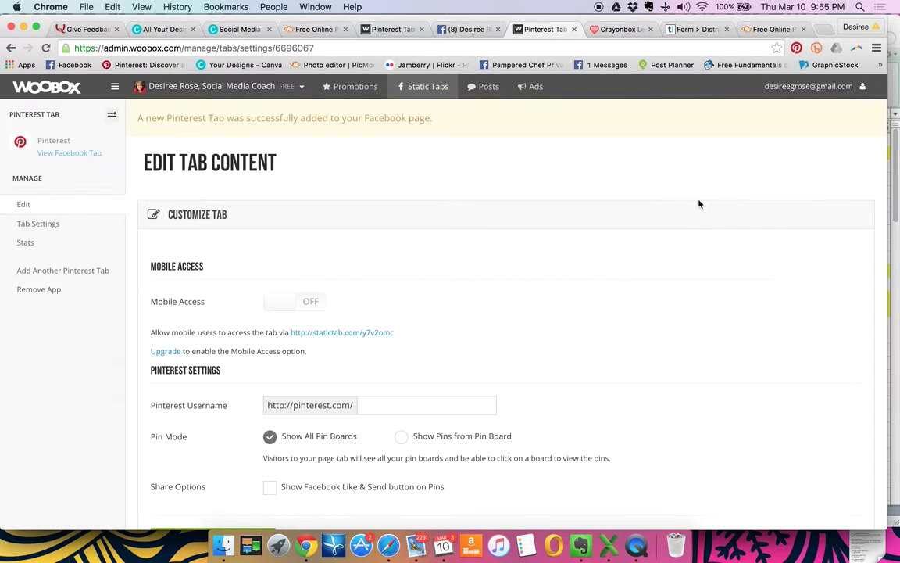
scroll(418, 341, down, 2)
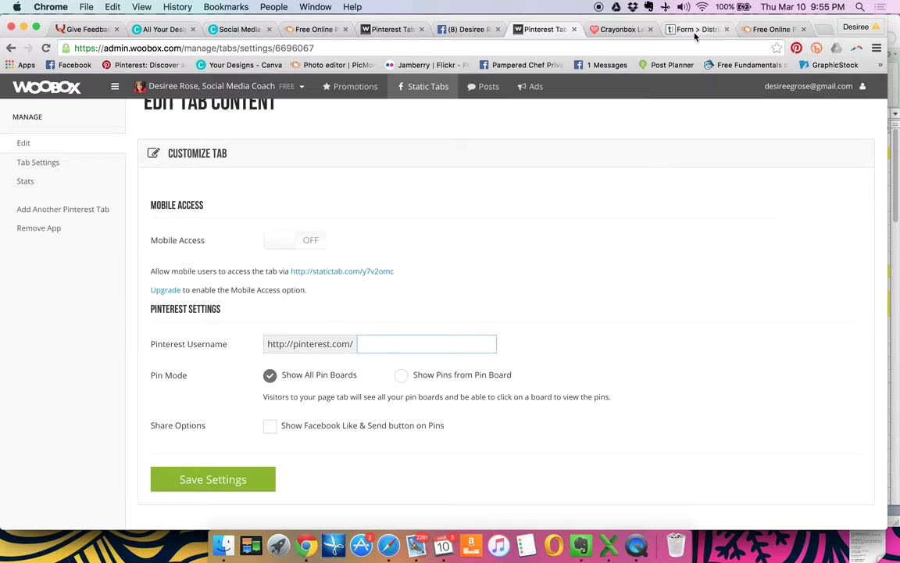
click(721, 31)
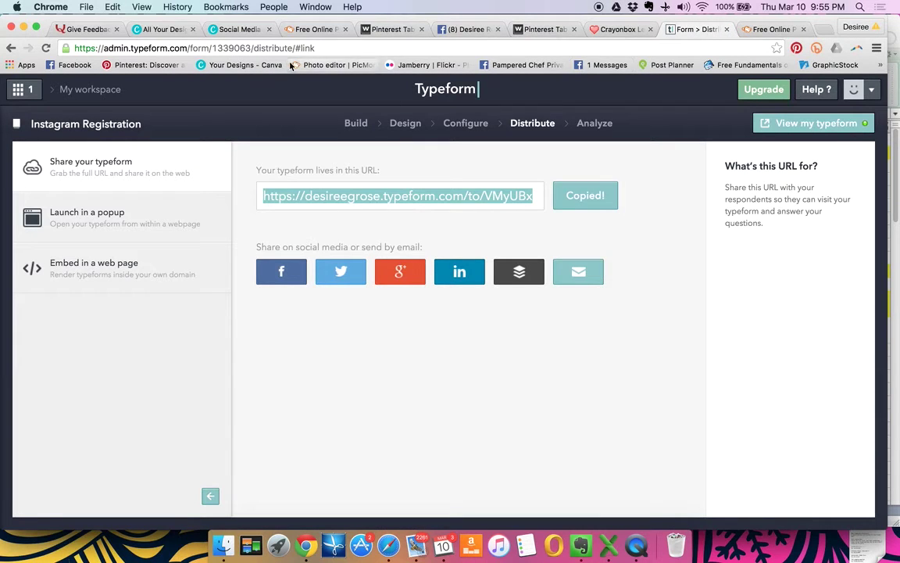
Look up the username on the Pinterest profile, then go back to Woobox's Pinterest tab.
click(177, 66)
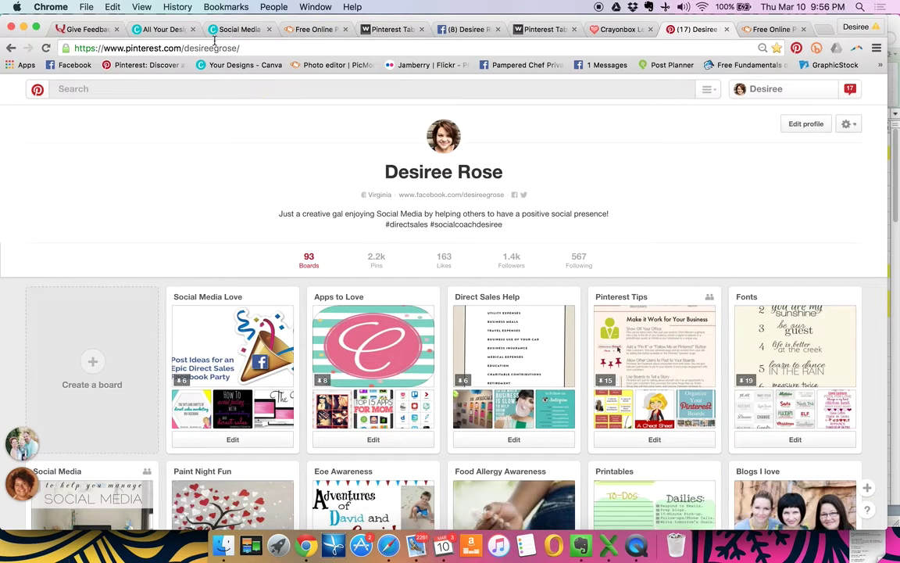
click(543, 29)
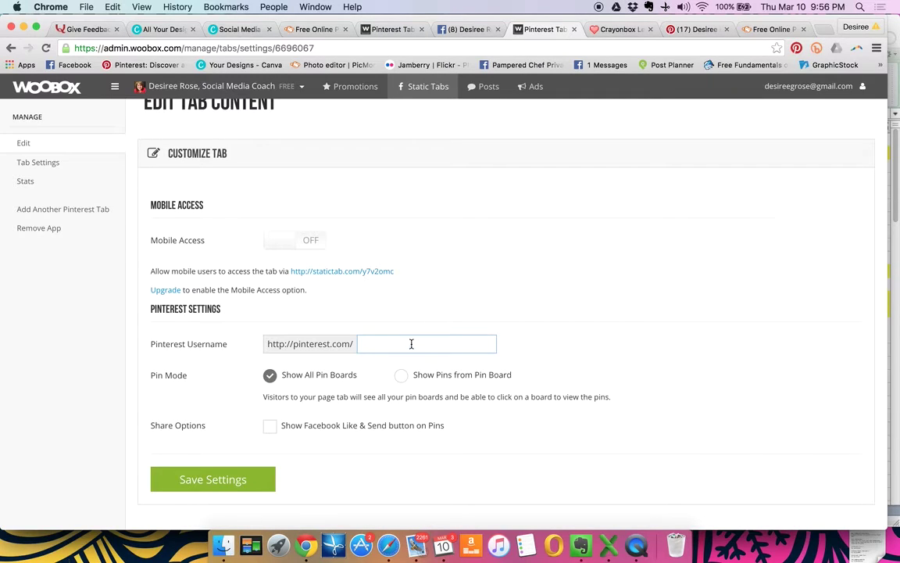
Autofill the profile's Pinterest username and save the Pinterest tab settings.
text(desiree)
key(Down)
key(Return)
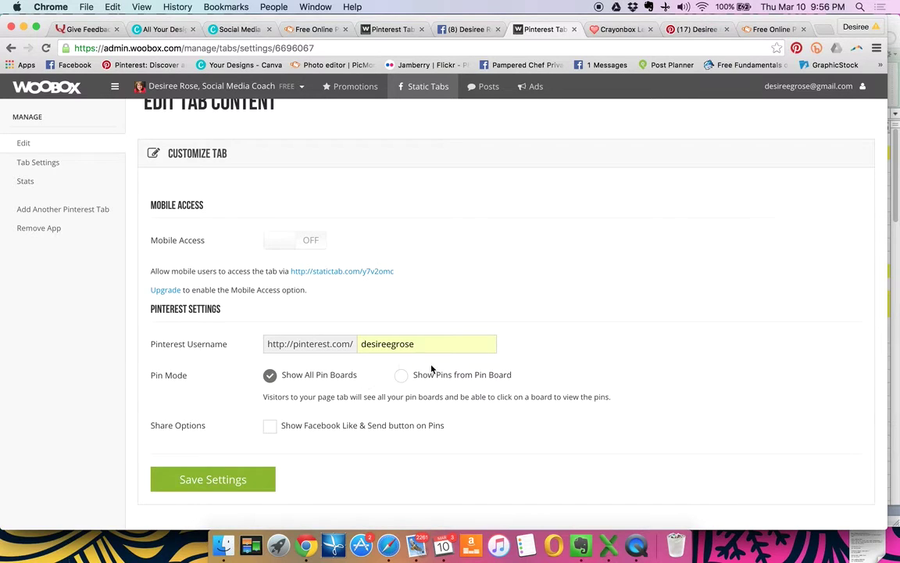
click(244, 483)
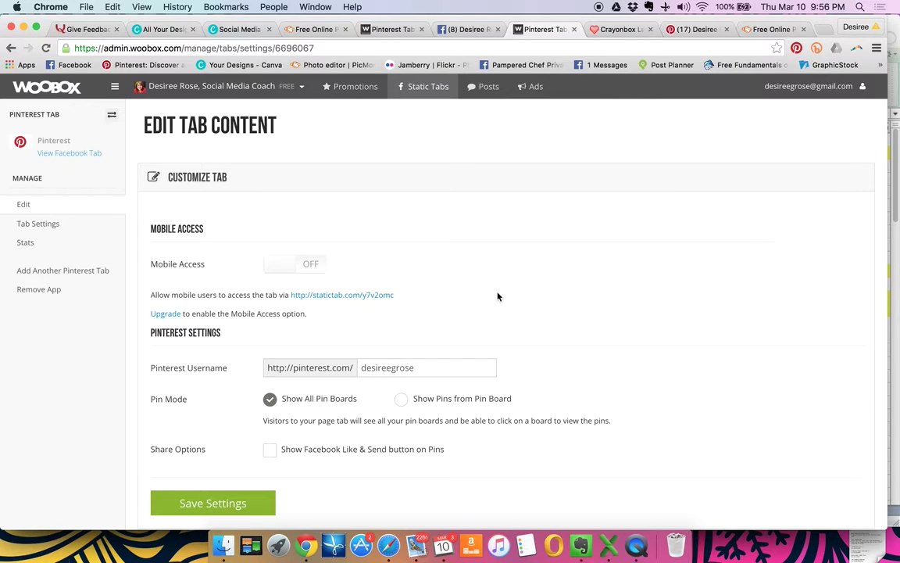
Reload the Facebook page and scroll to Apps to see the new Pinterest tab.
click(488, 29)
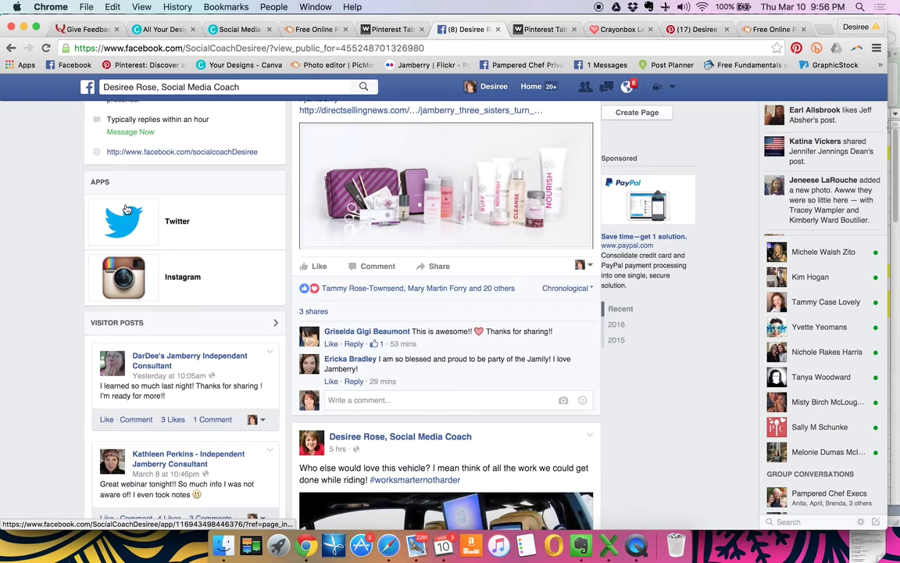
scroll(125, 208, up, 1)
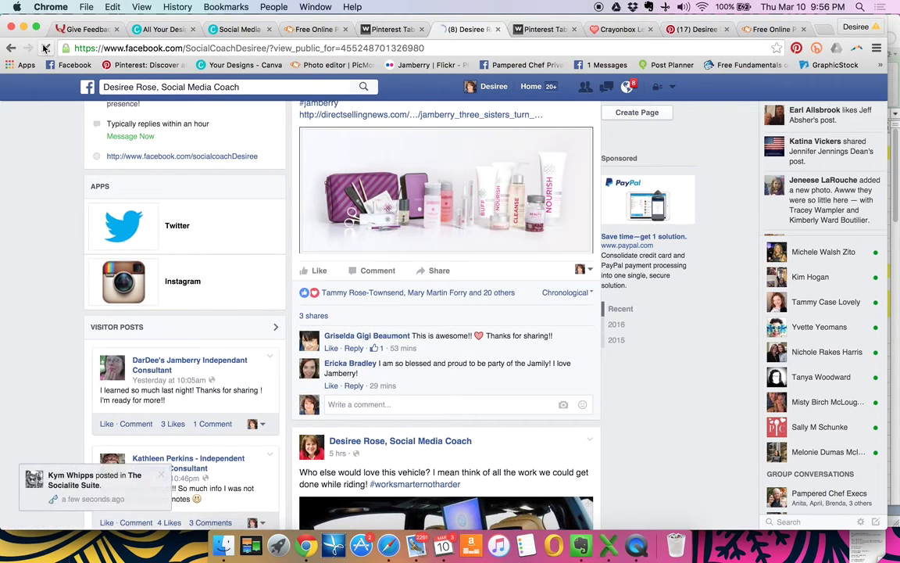
click(45, 47)
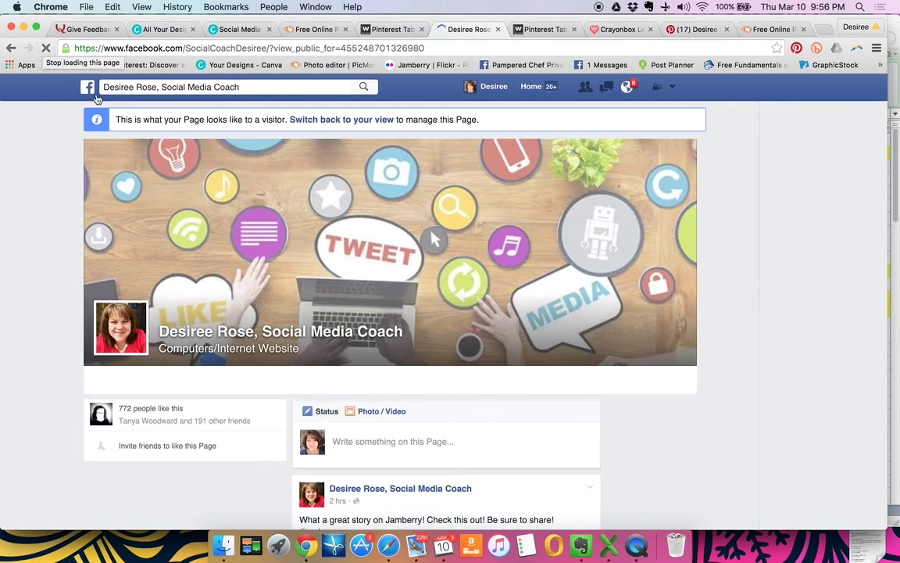
scroll(203, 232, down, 5)
scroll(203, 232, down, 1)
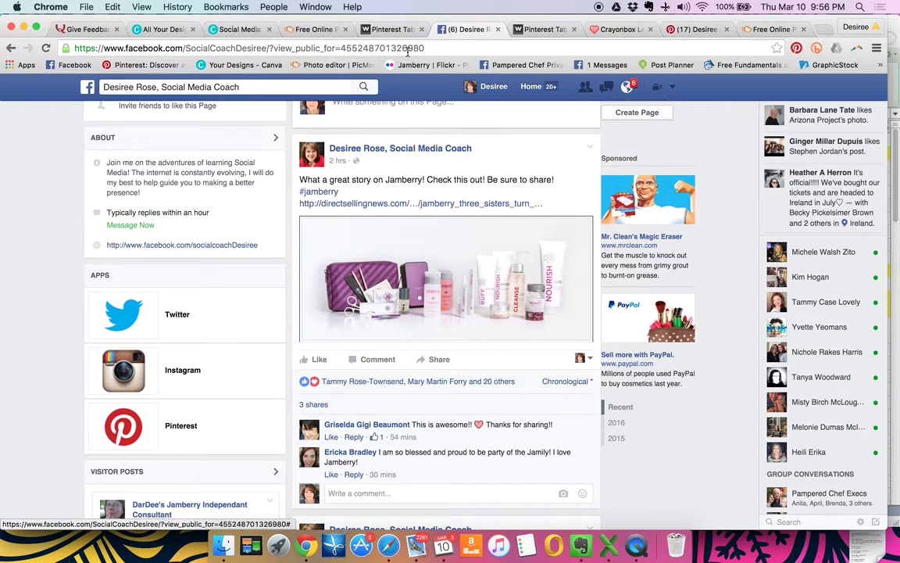
Upload pinterest button.jpg as the Pinterest tab's image in Tab Settings.
click(532, 30)
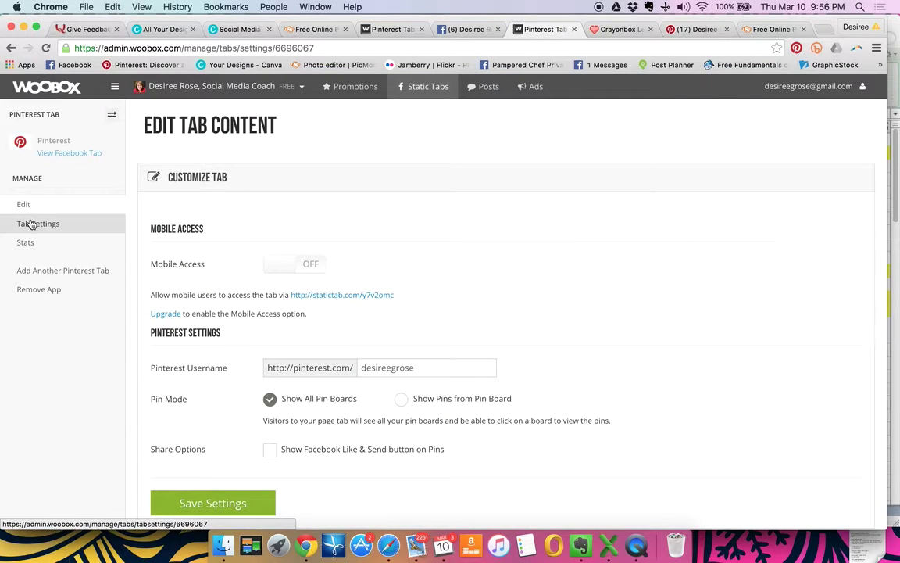
click(36, 224)
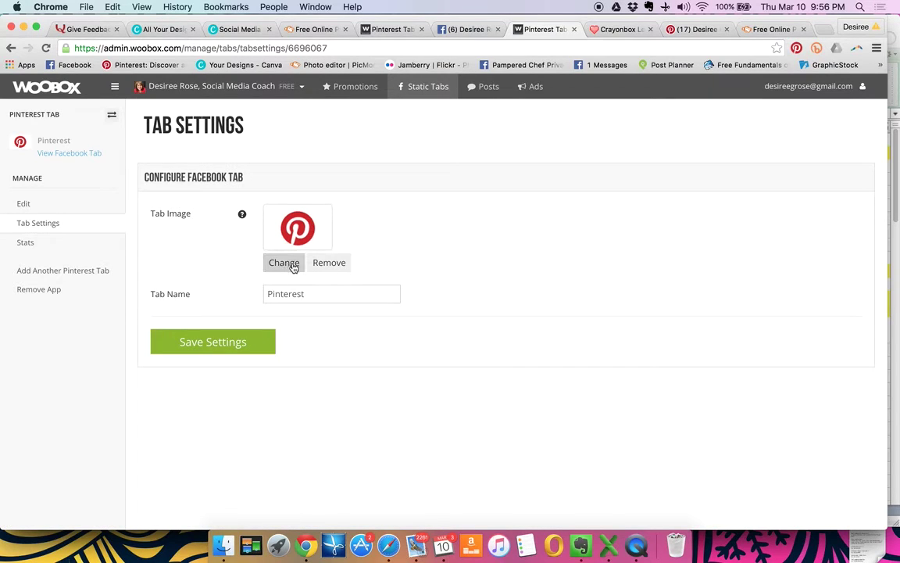
click(293, 264)
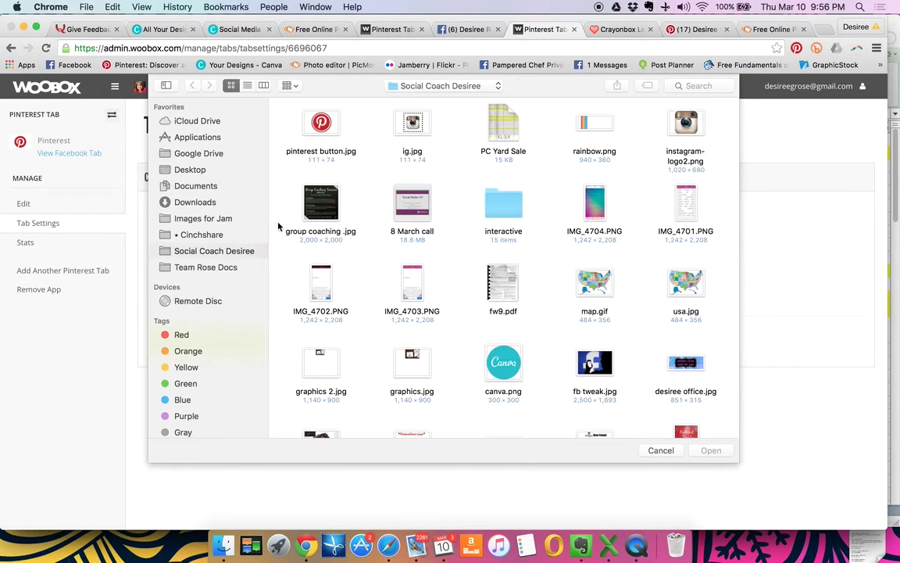
click(323, 123)
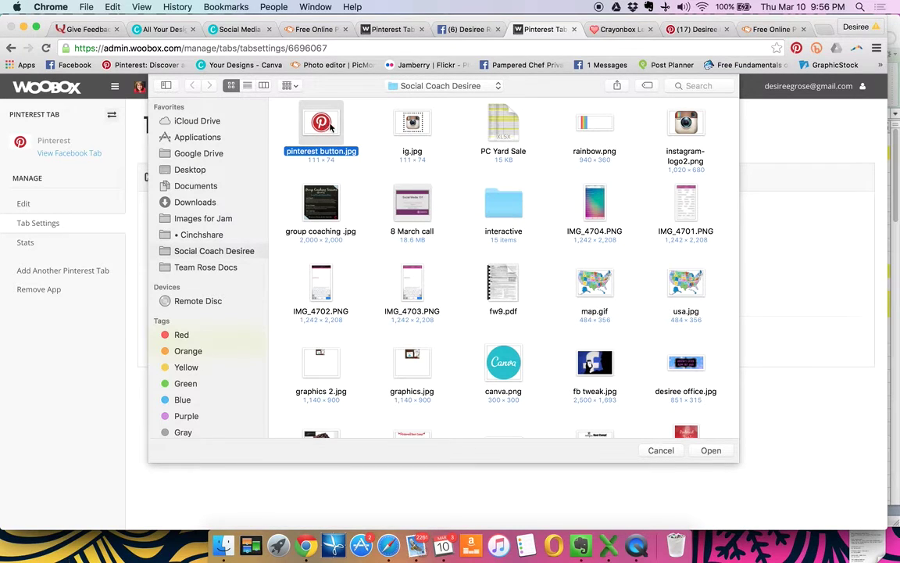
double_click(323, 124)
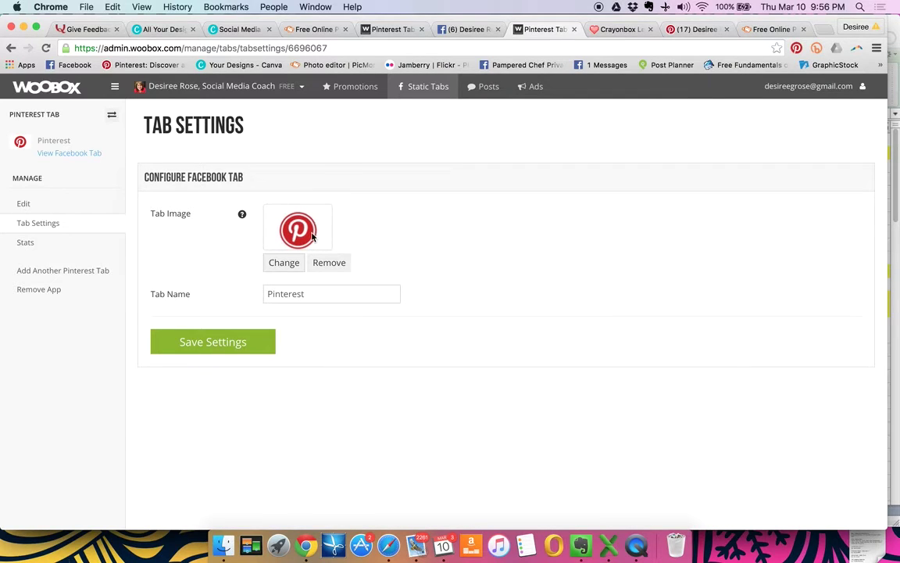
Replace the tab name 'Pinterest' with 'Come Pin with Me!' and save.
drag(311, 294, 251, 293)
click(305, 295)
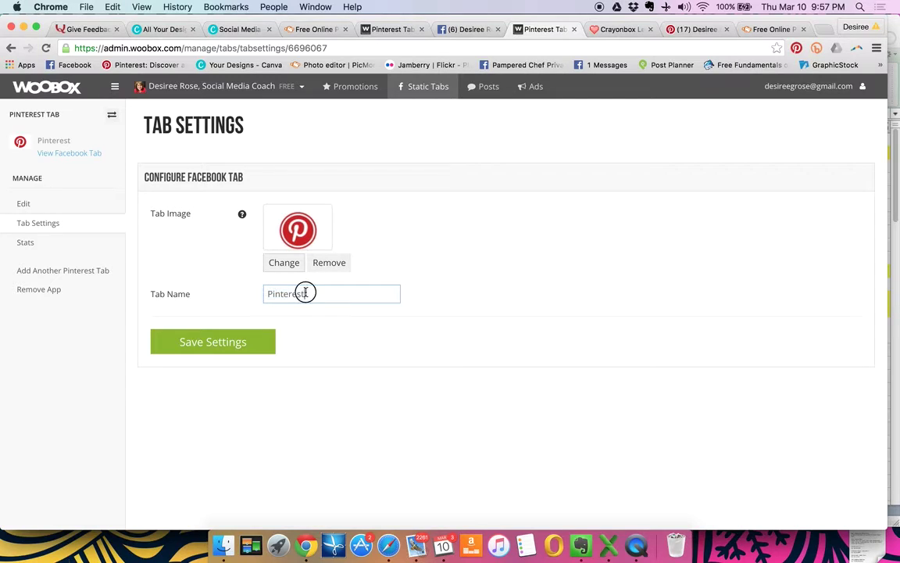
drag(306, 295, 254, 291)
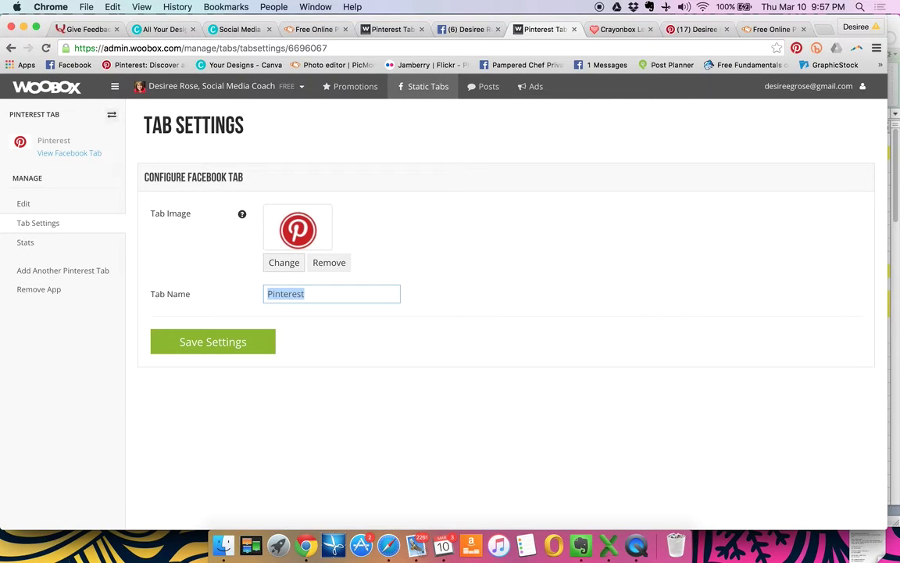
text(Come Pin with Me!)
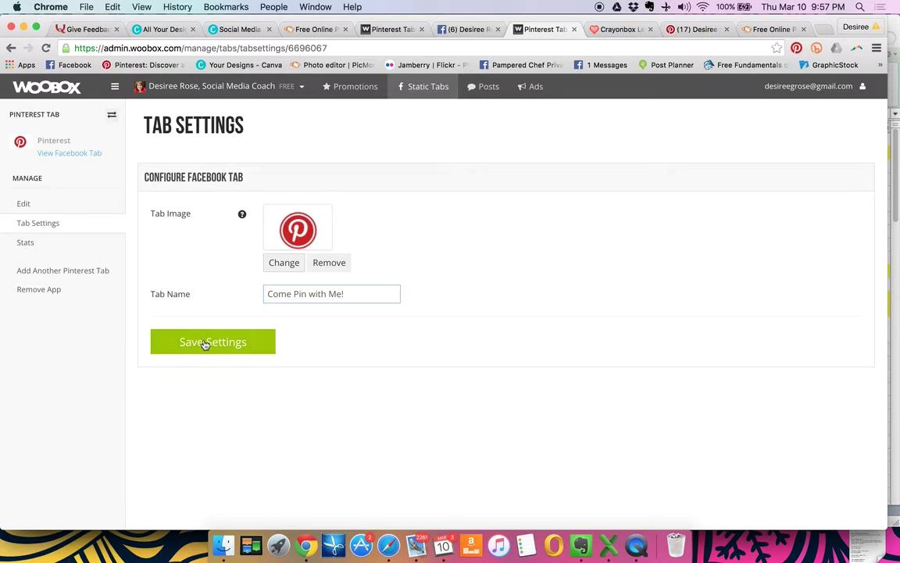
click(205, 342)
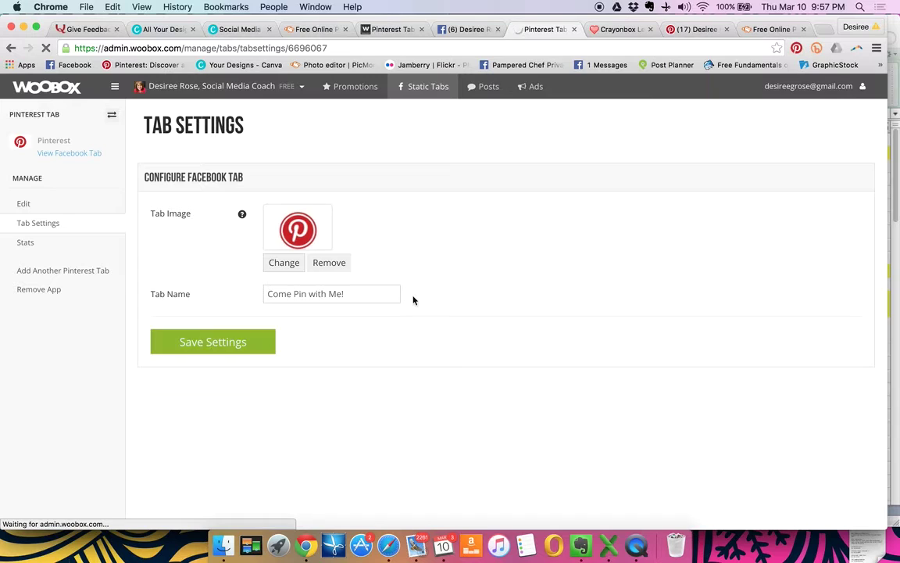
Reload Facebook to check the 'Come Pin with Me!' app, then return to Woobox.
click(464, 29)
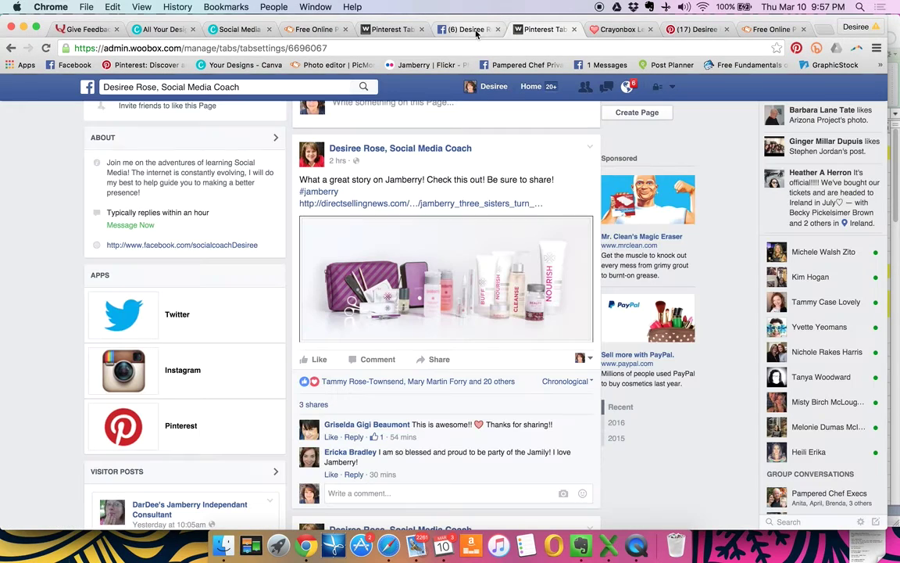
click(47, 47)
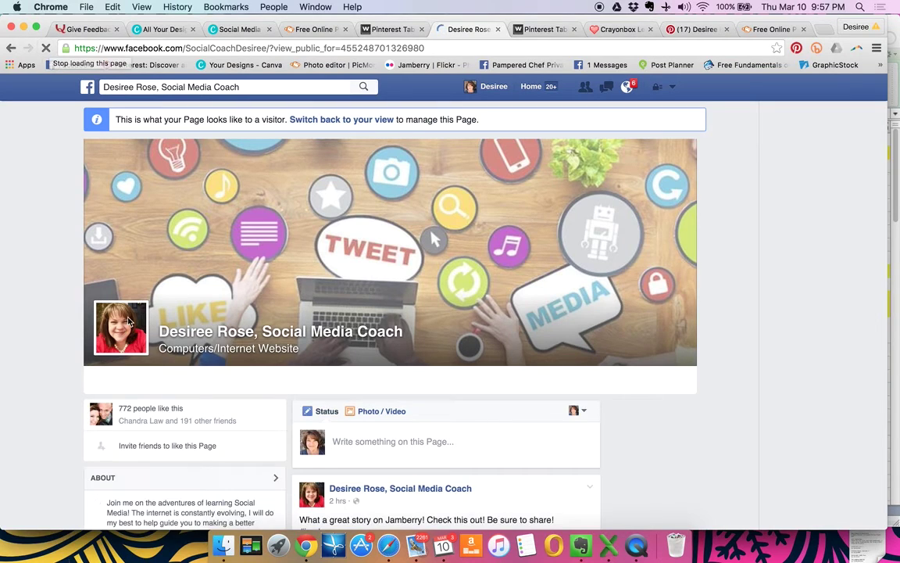
scroll(129, 321, down, 2)
scroll(129, 322, down, 5)
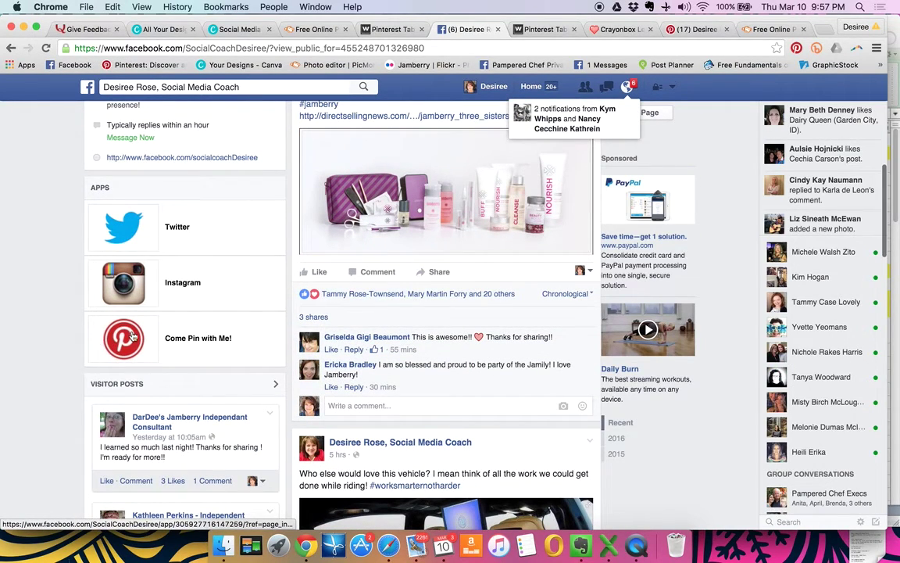
click(536, 30)
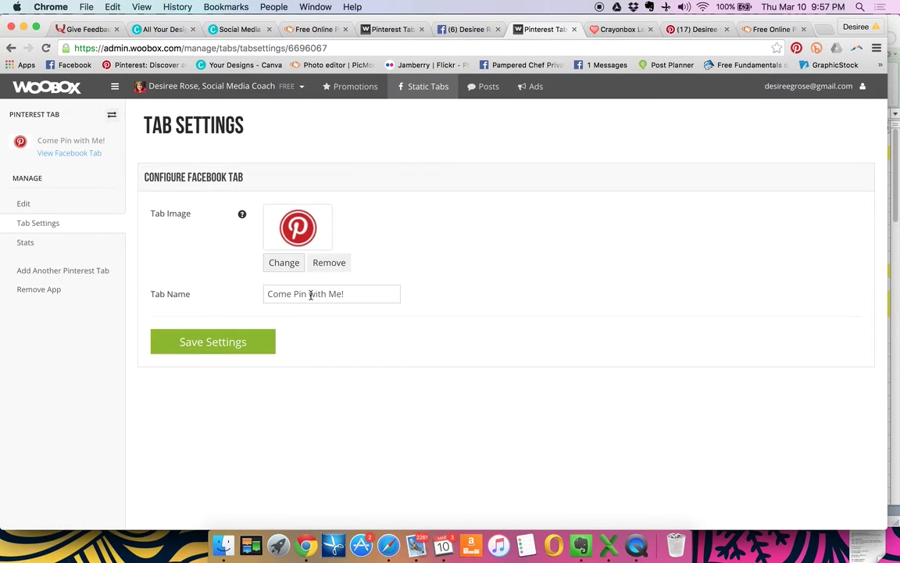
Edit the Instagram tab from Static Tabs and go to its Tab Settings.
click(411, 90)
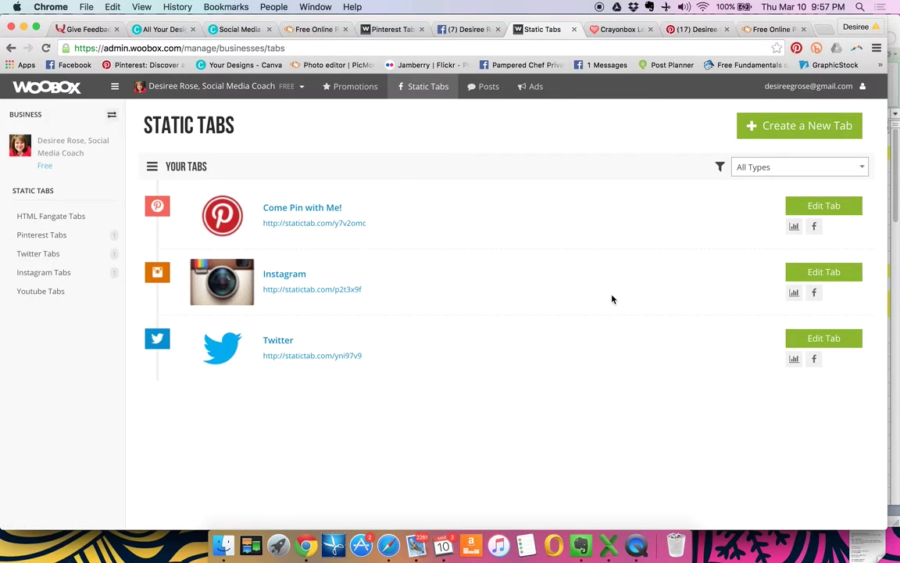
click(831, 271)
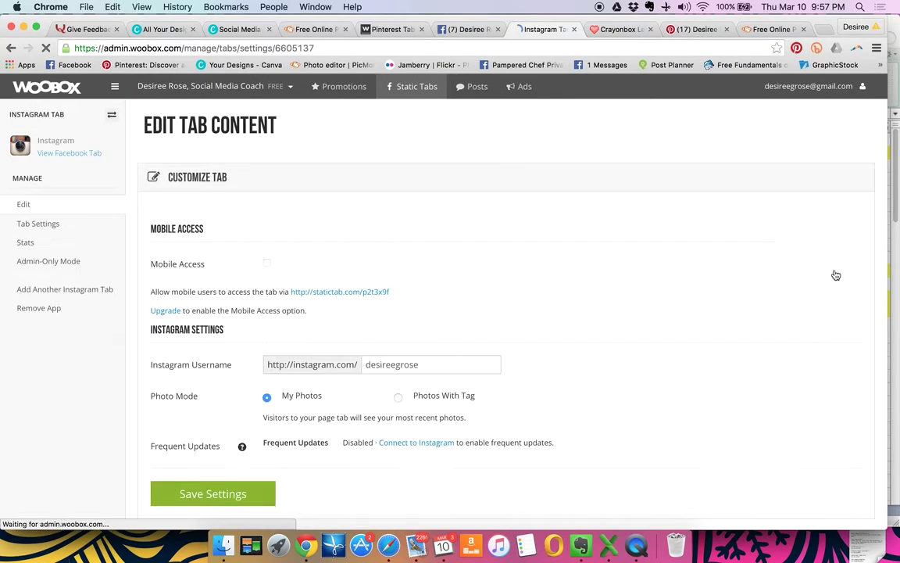
click(52, 225)
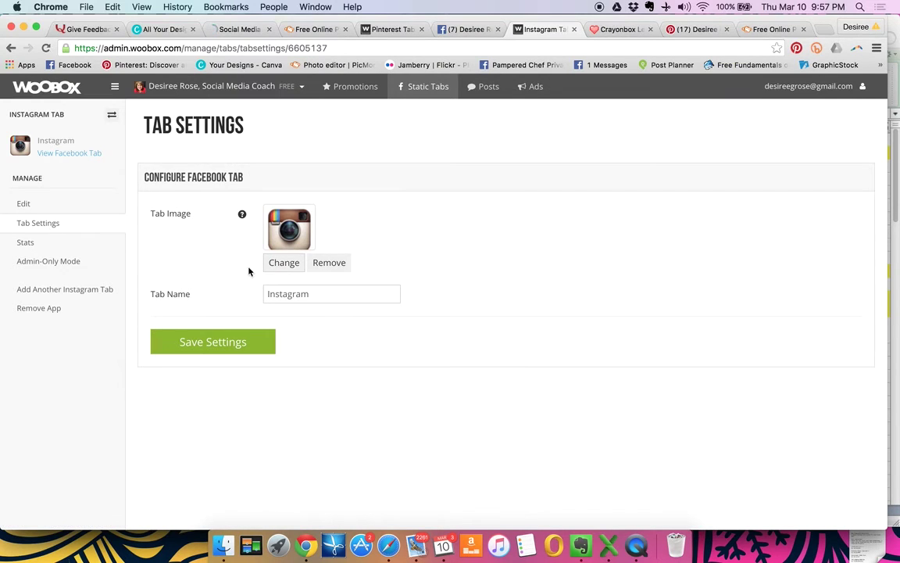
Set the Instagram tab image to ig.jpg, rename it 'Take A look!', and save.
click(274, 263)
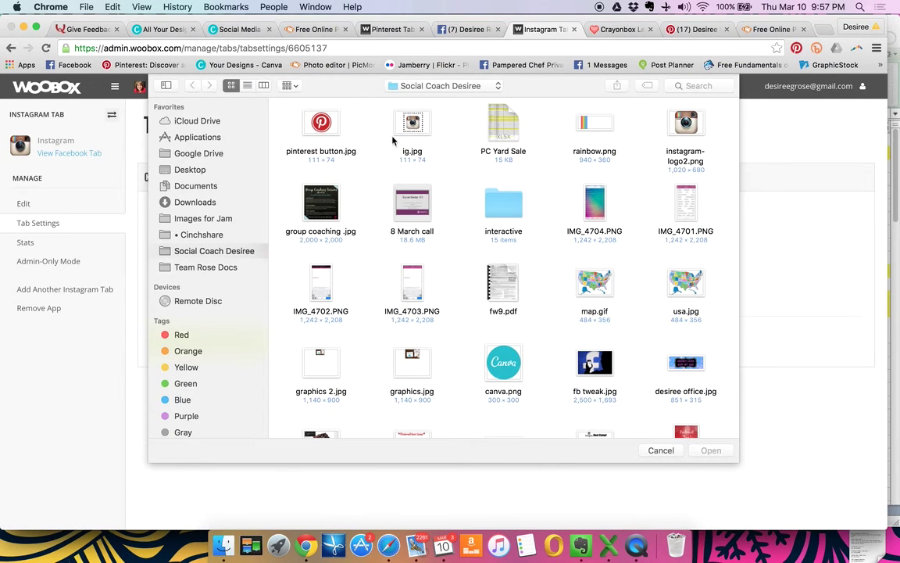
double_click(412, 123)
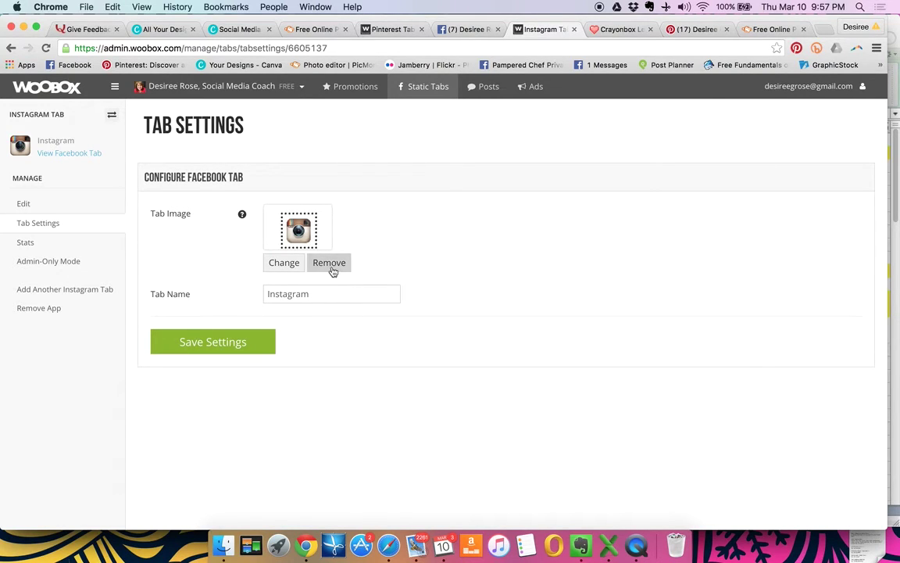
drag(315, 291, 253, 292)
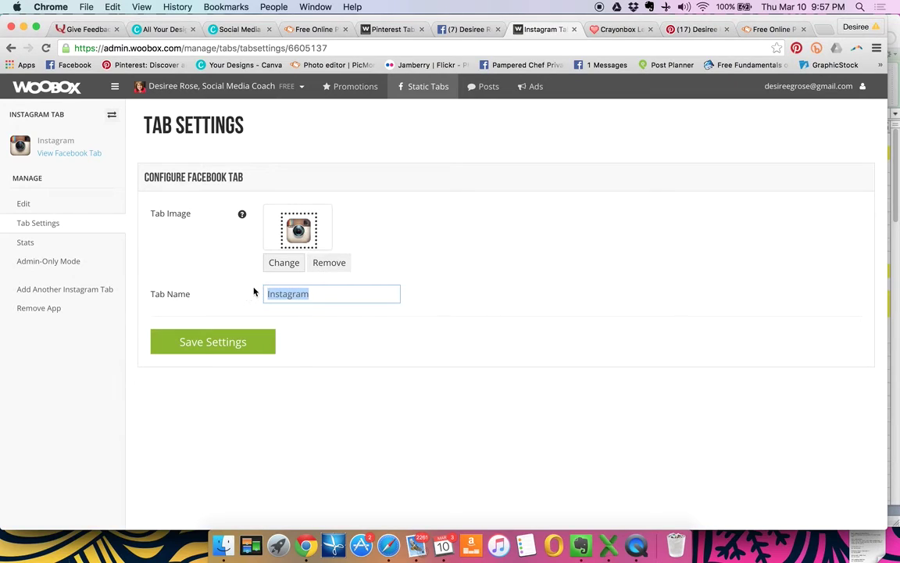
text(Take A look!)
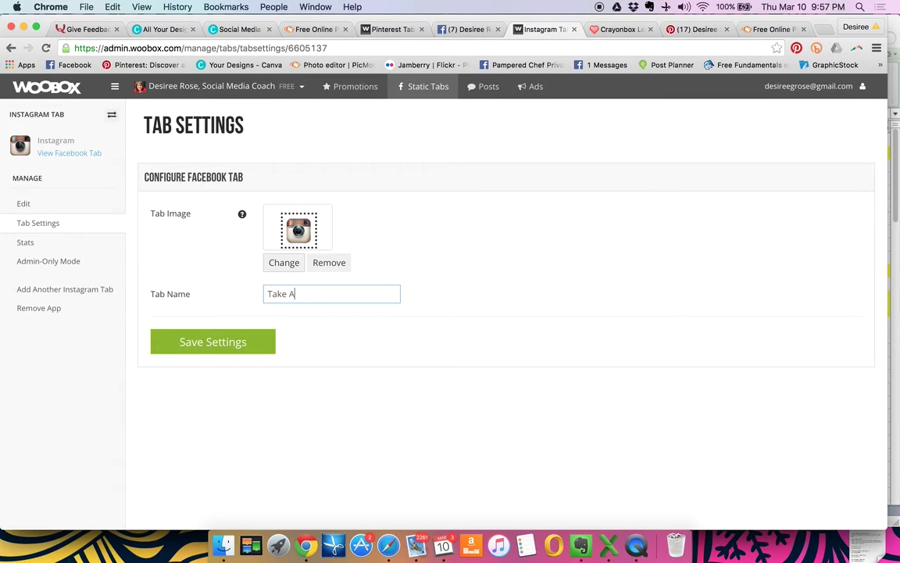
click(182, 345)
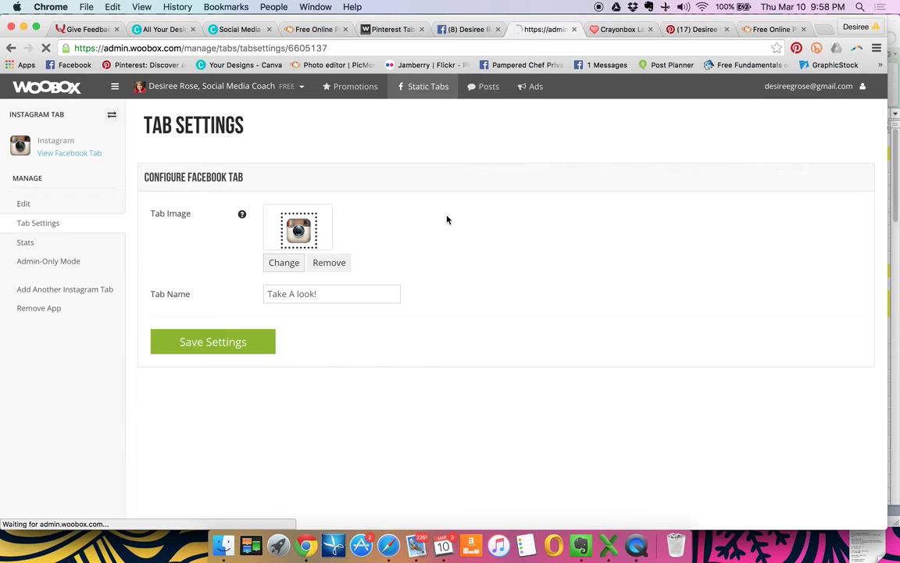
Reload the Facebook page and find the Apps section showing the 'Take A look!' tab's new image.
click(466, 33)
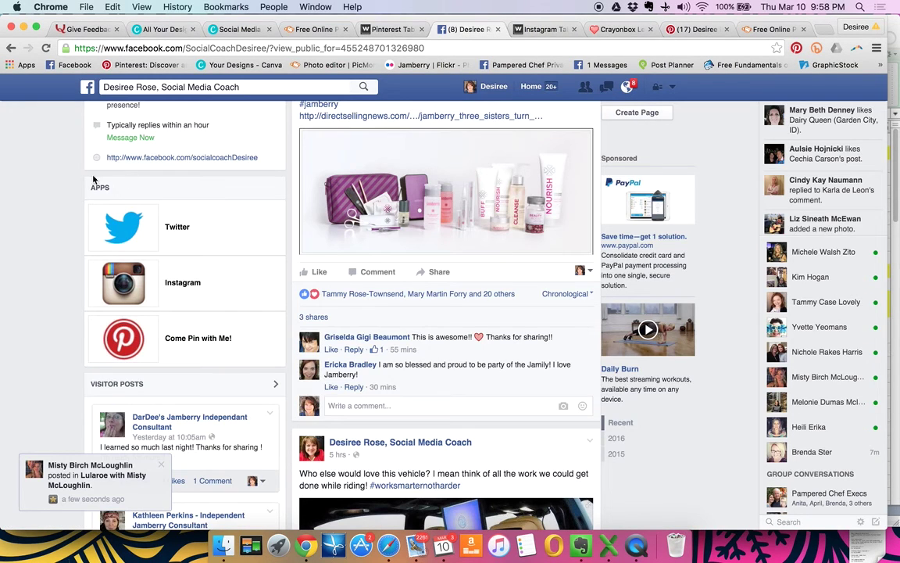
click(45, 48)
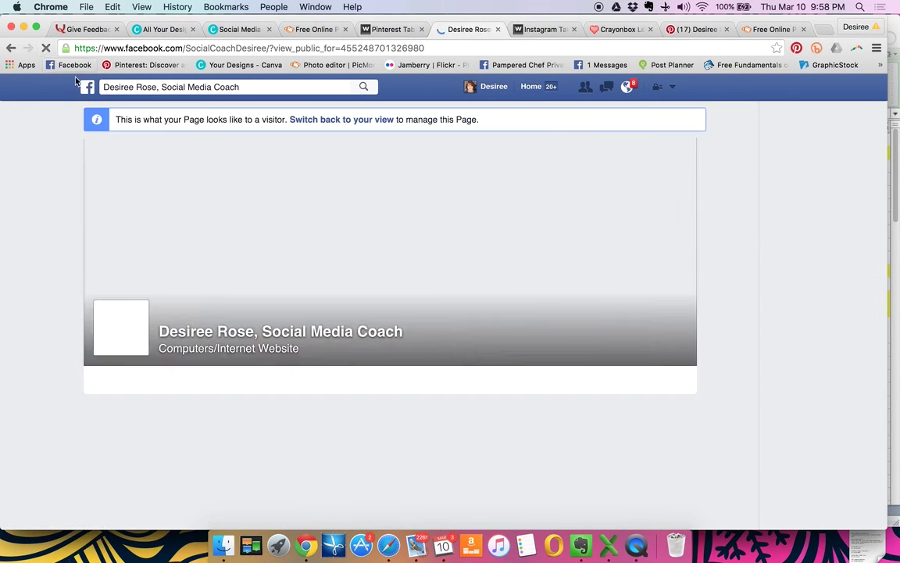
scroll(256, 342, down, 3)
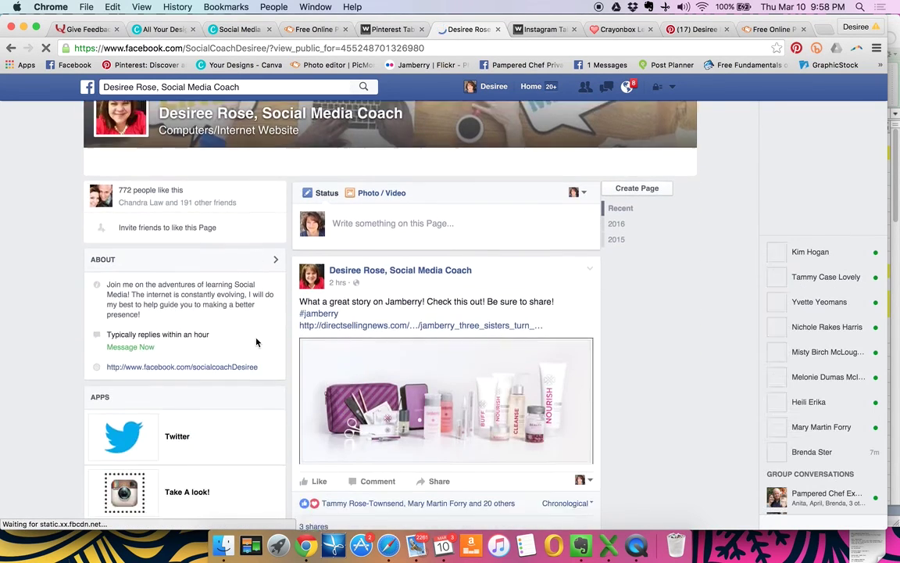
scroll(256, 341, down, 2)
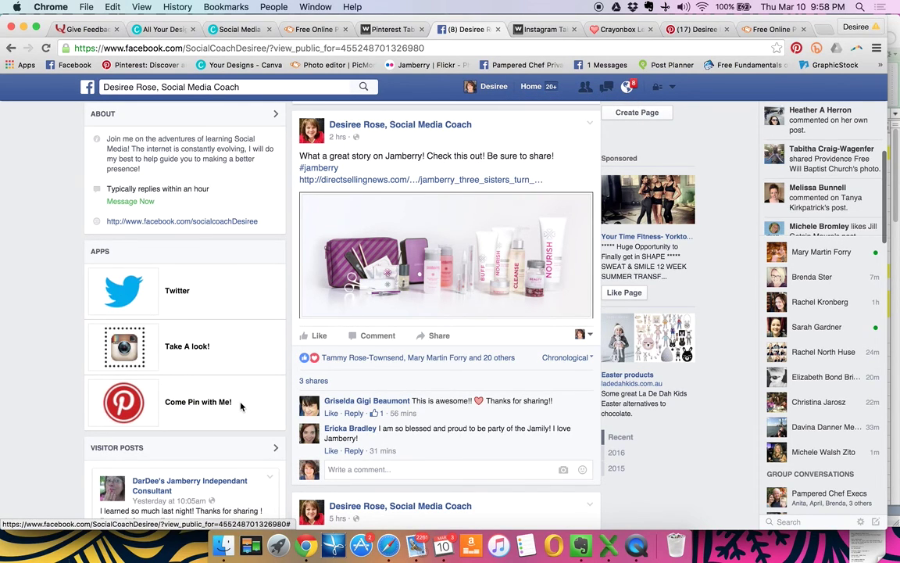
scroll(241, 405, down, 2)
mouse_move(241, 407)
scroll(242, 407, up, 2)
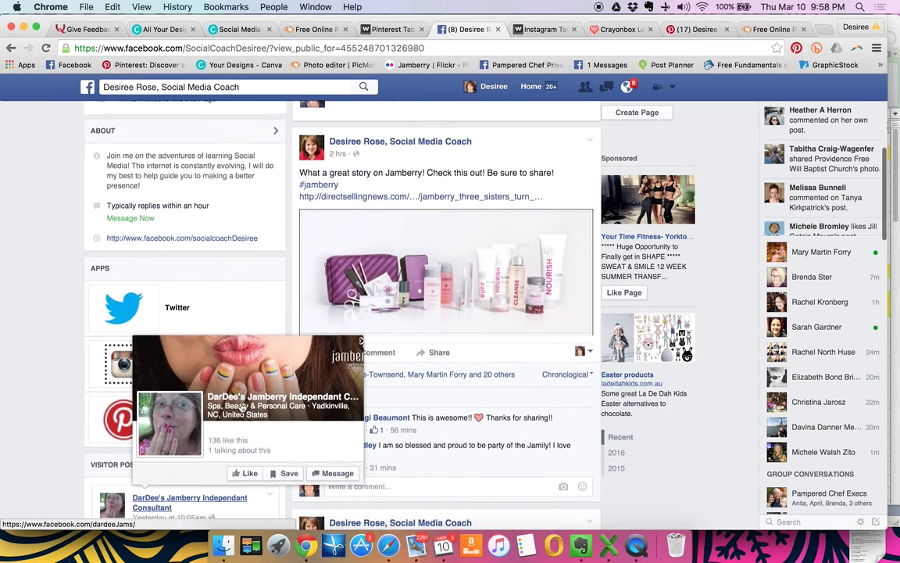